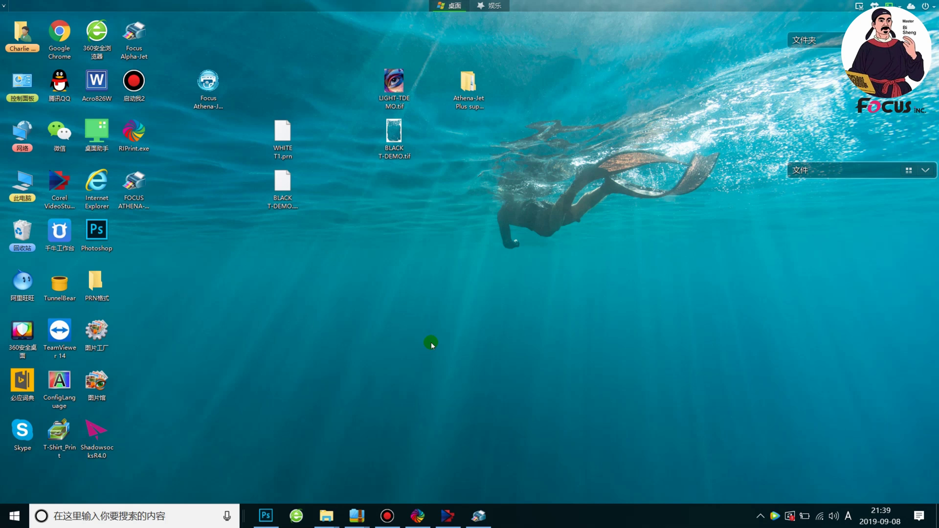
Step: Load BLACK T-DEMO.prn from the desktop into the Focus Athena-Jet print list and select that job
{"action": "left_click", "coordinate": [479, 516]}
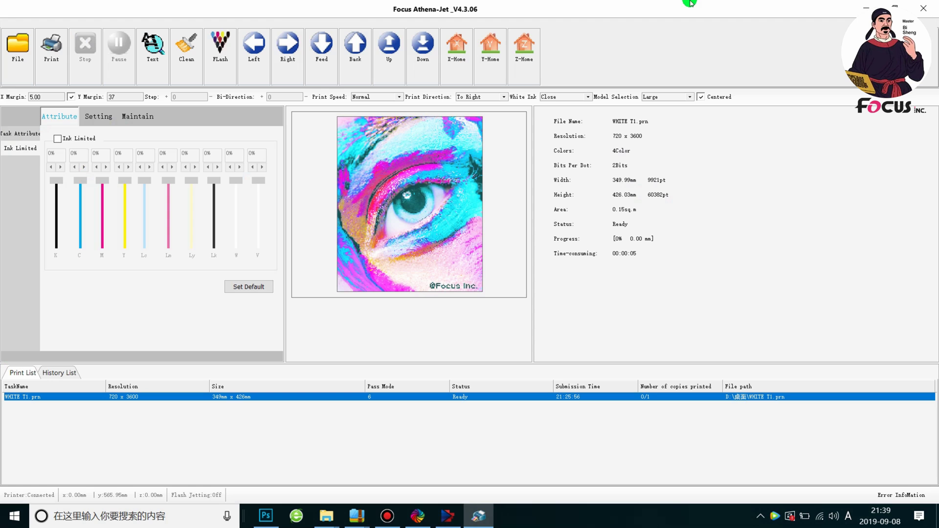
{"action": "left_click", "coordinate": [17, 46]}
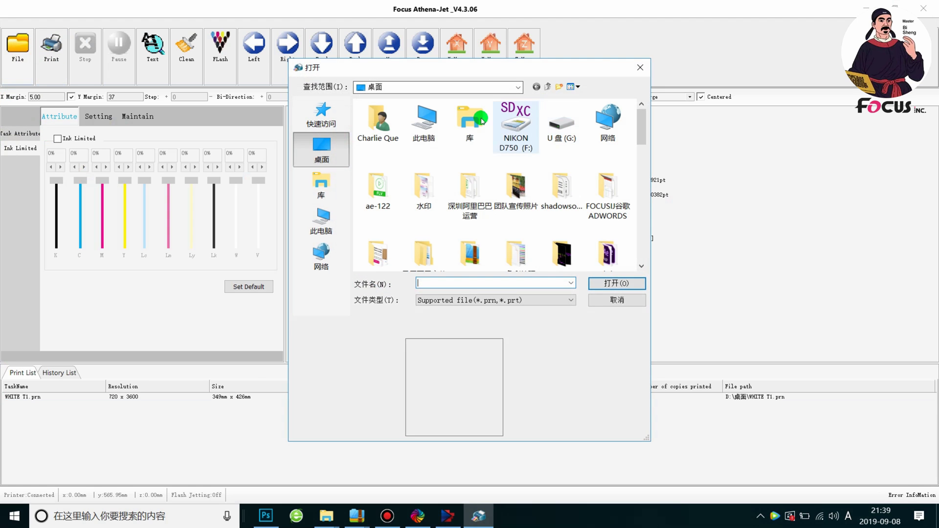
{"action": "left_click_drag", "start_coordinate": [641, 130], "coordinate": [656, 257]}
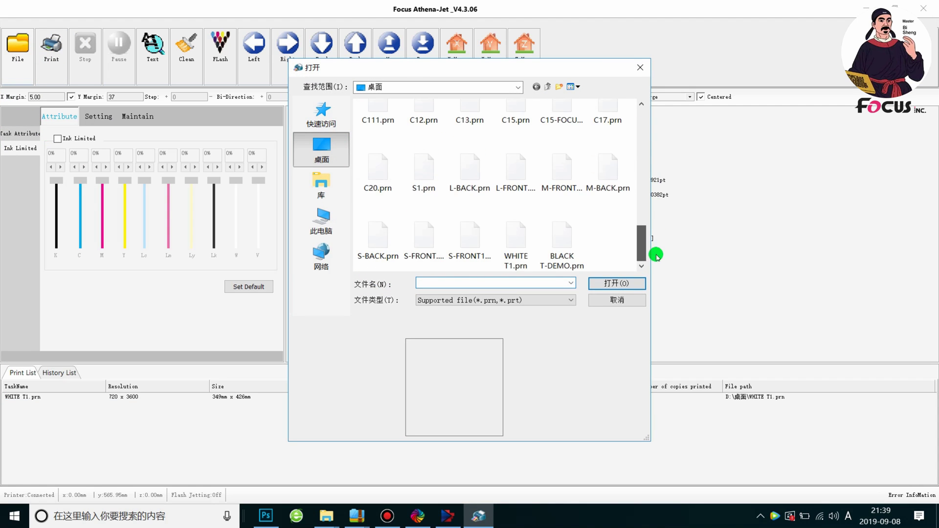
{"action": "left_click", "coordinate": [581, 248]}
{"action": "left_click", "coordinate": [624, 284]}
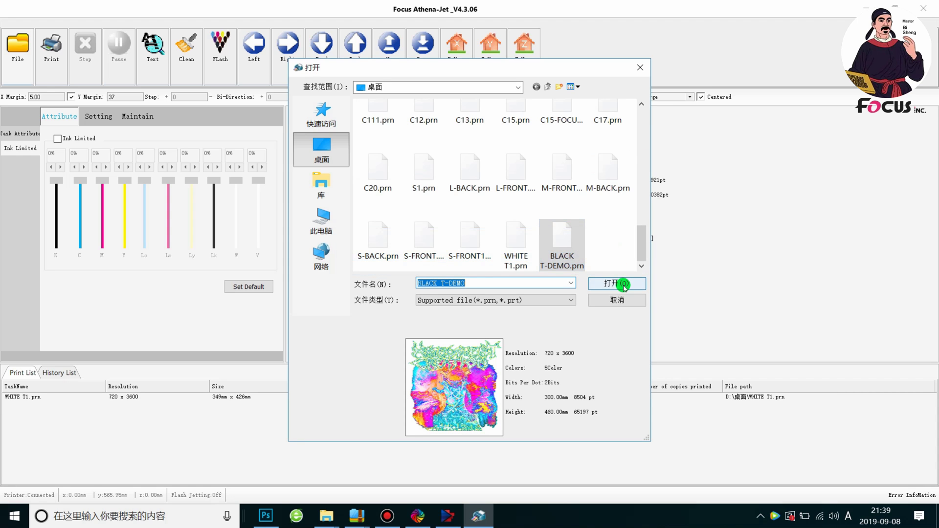
{"action": "left_click", "coordinate": [260, 405]}
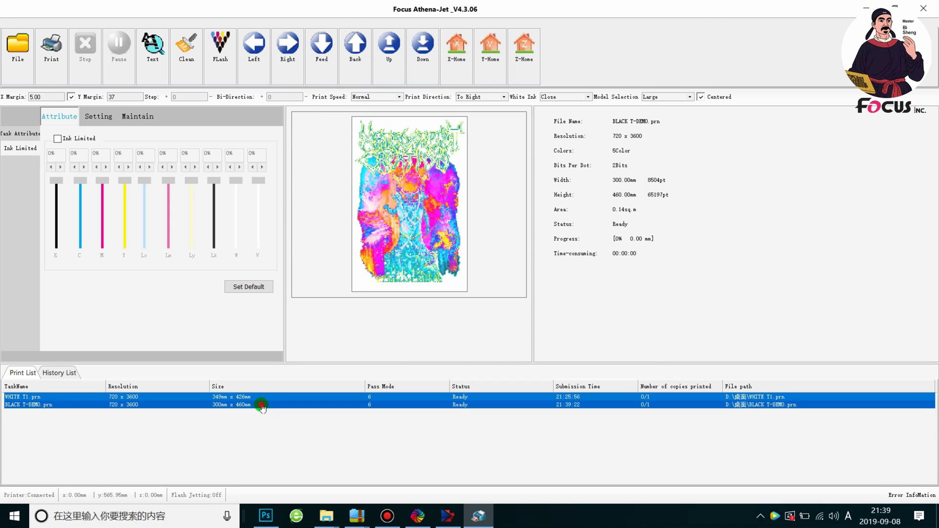
{"action": "left_click", "coordinate": [260, 404]}
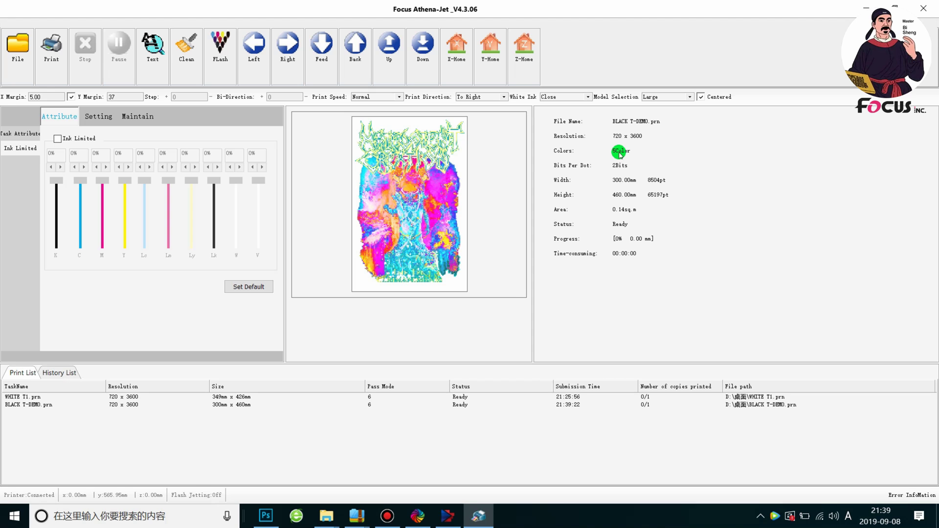
Step: Set White Ink to Open and select the BLACK T-DEMO.prn job
{"action": "left_click", "coordinate": [578, 97]}
{"action": "left_click", "coordinate": [562, 120]}
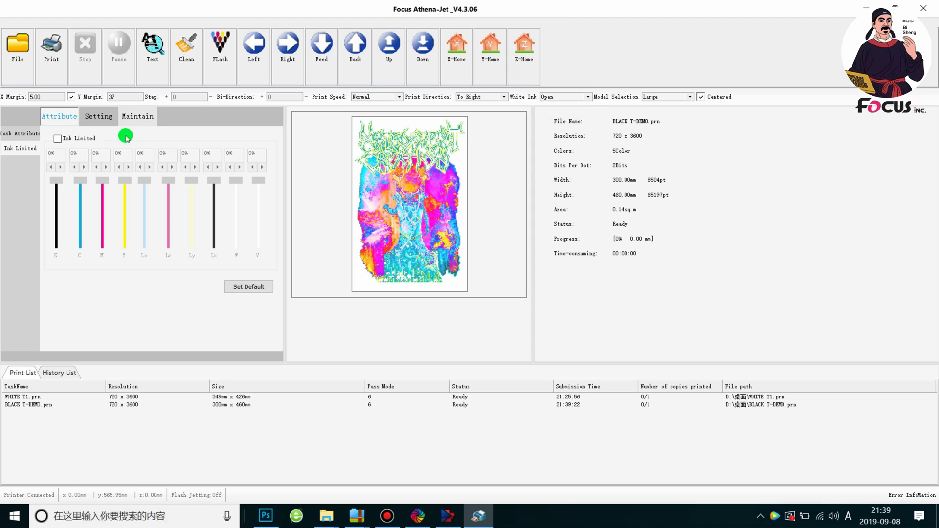
{"action": "left_click", "coordinate": [98, 405]}
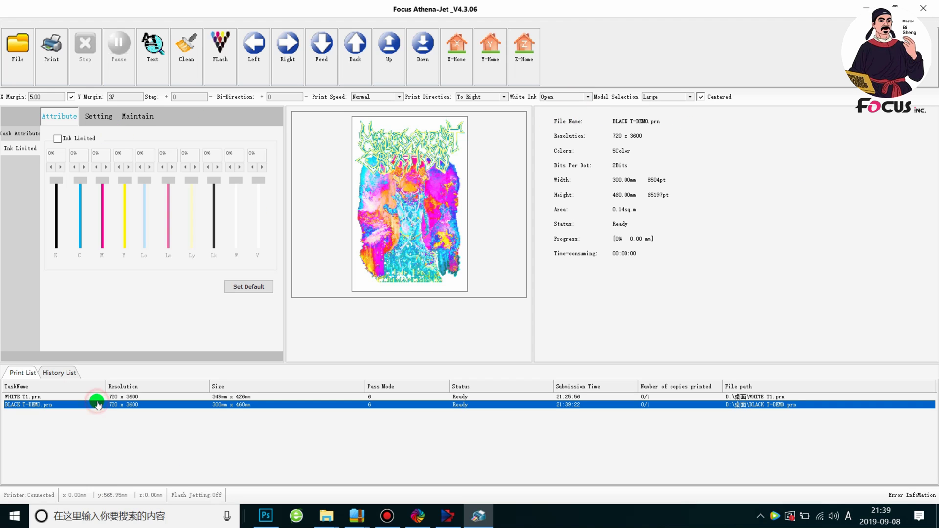
Step: Set the white ink Repeat Count to 1 in the task attributes of BLACK T-DEMO.prn
{"action": "left_click", "coordinate": [64, 115]}
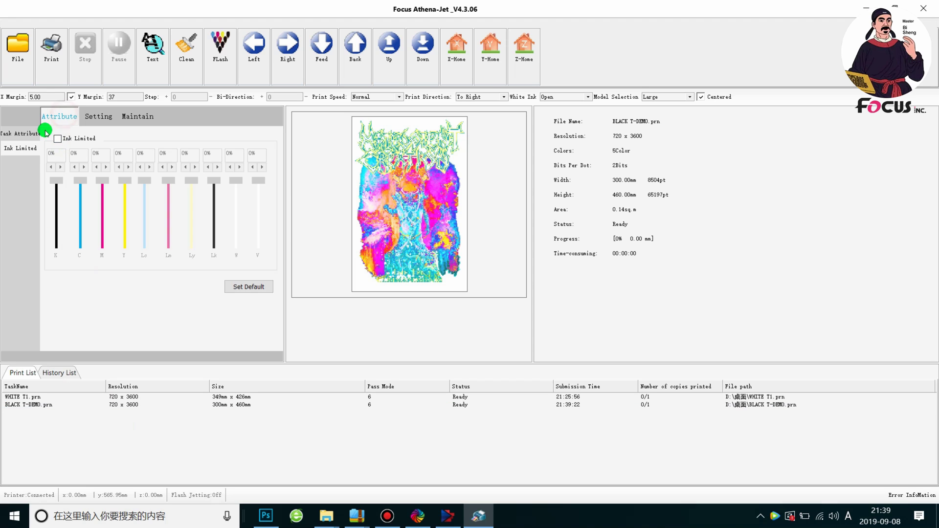
{"action": "left_click", "coordinate": [20, 137]}
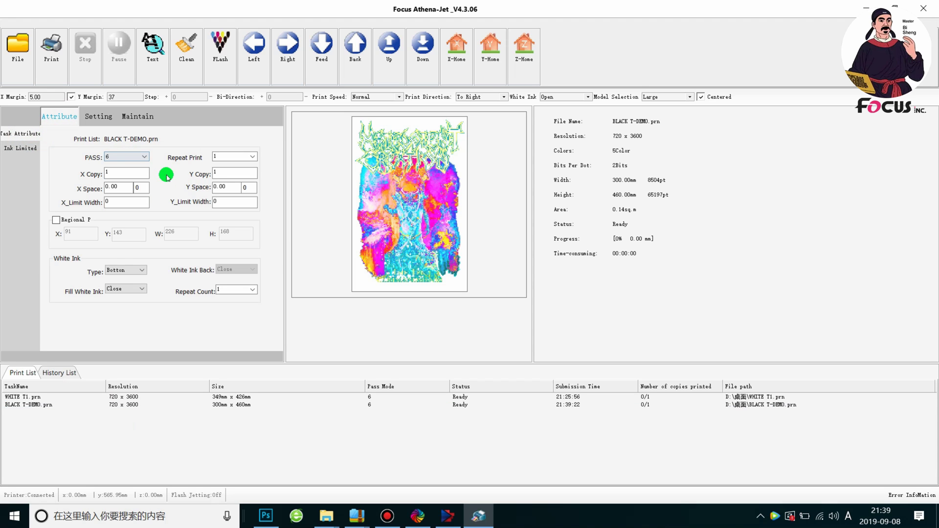
{"action": "left_click", "coordinate": [247, 290]}
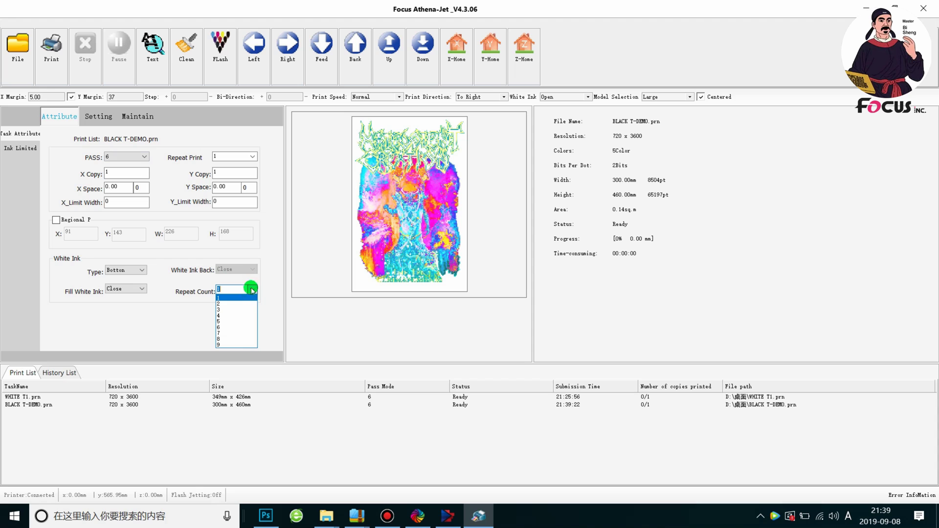
{"action": "left_click", "coordinate": [226, 298]}
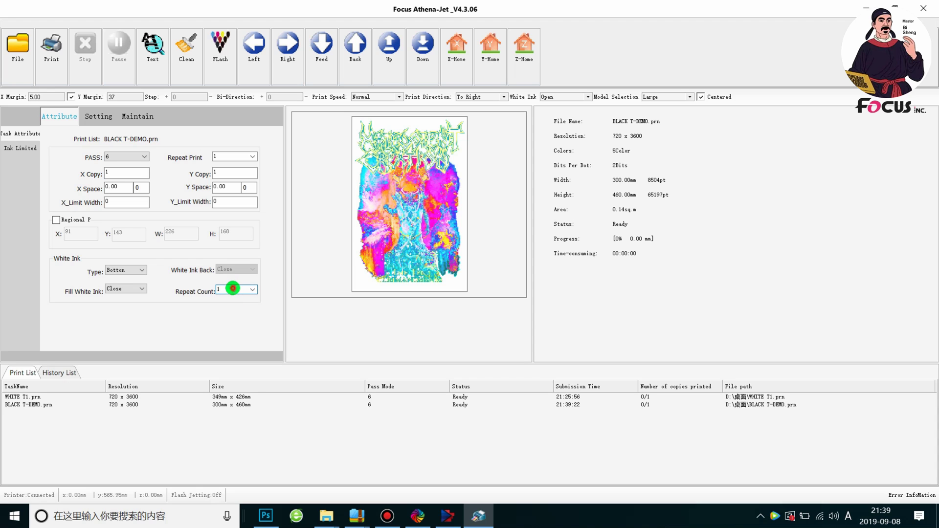
{"action": "left_click", "coordinate": [250, 289]}
{"action": "left_click", "coordinate": [237, 303]}
{"action": "left_click", "coordinate": [236, 288]}
{"action": "left_click", "coordinate": [251, 290]}
{"action": "left_click", "coordinate": [239, 297]}
{"action": "left_click", "coordinate": [236, 291]}
Step: Try enabling ink limiting and adjusting the white ink channel, and turn the limit off again
{"action": "left_click", "coordinate": [23, 147]}
{"action": "left_click", "coordinate": [68, 142]}
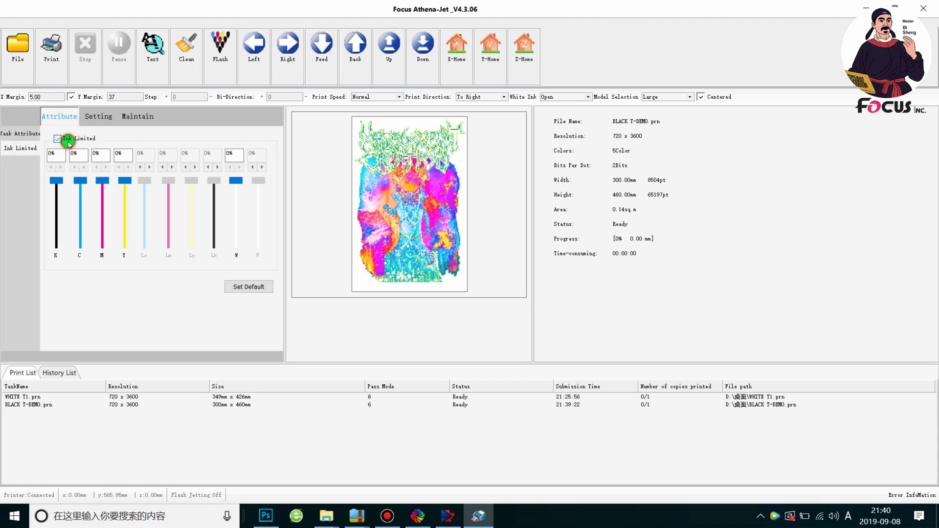
{"action": "mouse_move", "coordinate": [236, 181]}
{"action": "left_mouse_down"}
{"action": "mouse_move", "coordinate": [238, 234]}
{"action": "mouse_move", "coordinate": [236, 184]}
{"action": "left_mouse_up"}
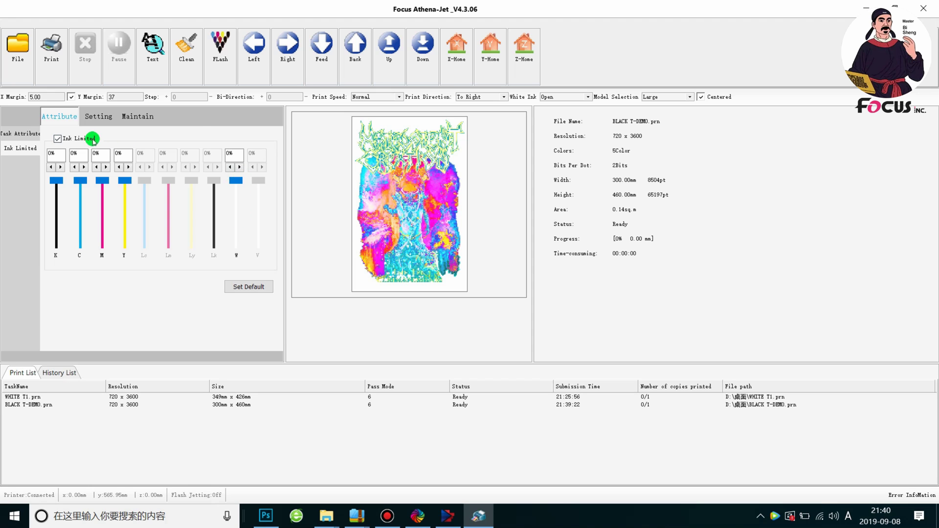
{"action": "double_click", "coordinate": [231, 152]}
{"action": "mouse_move", "coordinate": [237, 180]}
{"action": "left_mouse_down"}
{"action": "mouse_move", "coordinate": [240, 215]}
{"action": "mouse_move", "coordinate": [236, 172]}
{"action": "left_mouse_up"}
{"action": "left_click", "coordinate": [58, 138]}
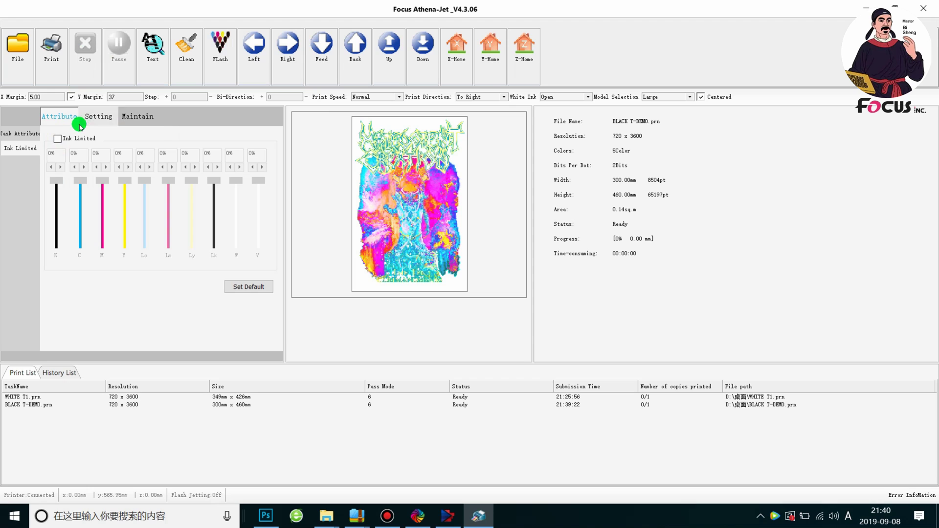
Step: Try ink limiting with the black (K) channel reduced by 12%, and switch the limit off again
{"action": "left_click", "coordinate": [65, 141]}
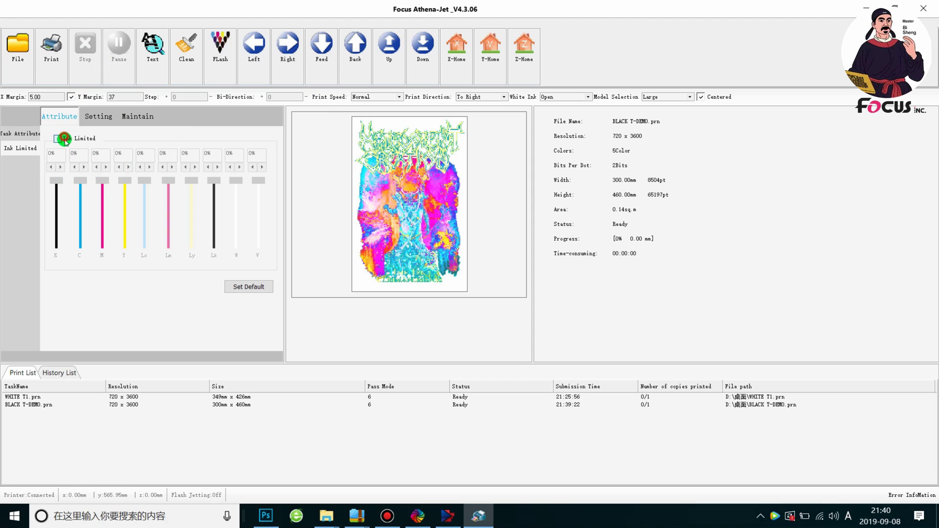
{"action": "mouse_move", "coordinate": [56, 178]}
{"action": "left_mouse_down"}
{"action": "mouse_move", "coordinate": [48, 212]}
{"action": "mouse_move", "coordinate": [57, 188]}
{"action": "mouse_move", "coordinate": [83, 174]}
{"action": "mouse_move", "coordinate": [57, 190]}
{"action": "left_mouse_up"}
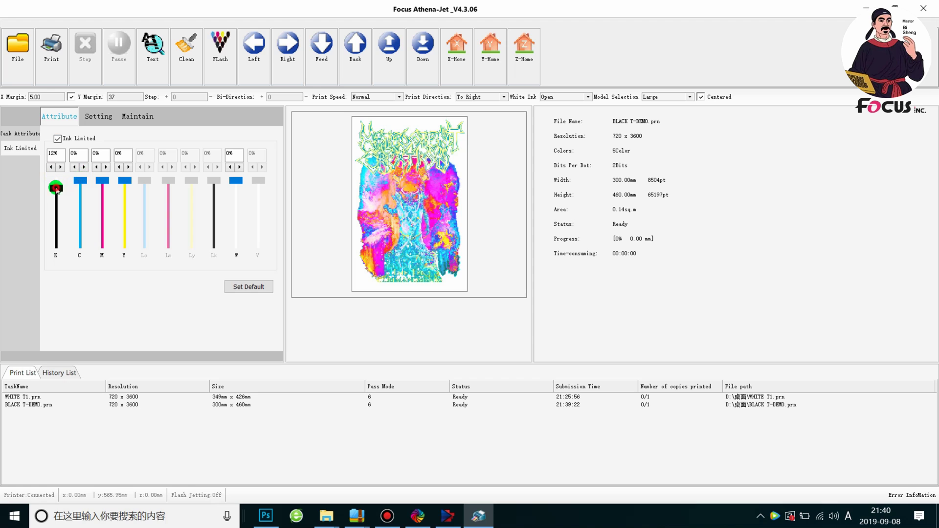
{"action": "left_click", "coordinate": [60, 139]}
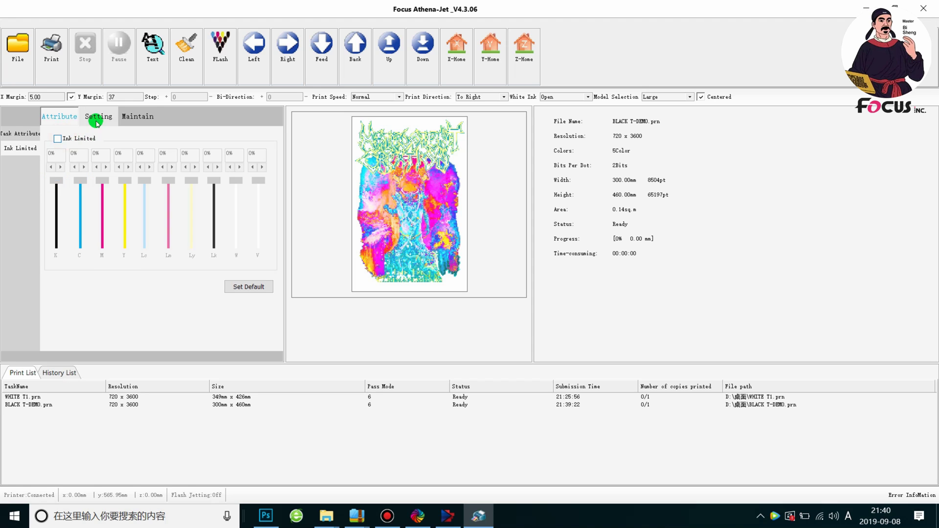
Step: Review the extended and parameter settings, the calibration and nozzle adjustment options, and the Eclosion level
{"action": "left_click", "coordinate": [97, 122]}
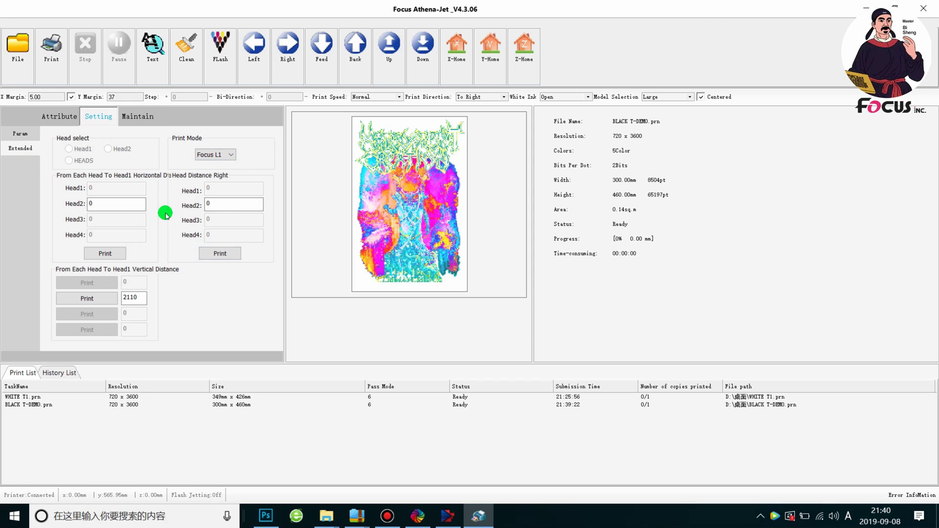
{"action": "left_click", "coordinate": [137, 116]}
{"action": "left_click", "coordinate": [19, 148]}
{"action": "left_click", "coordinate": [15, 164]}
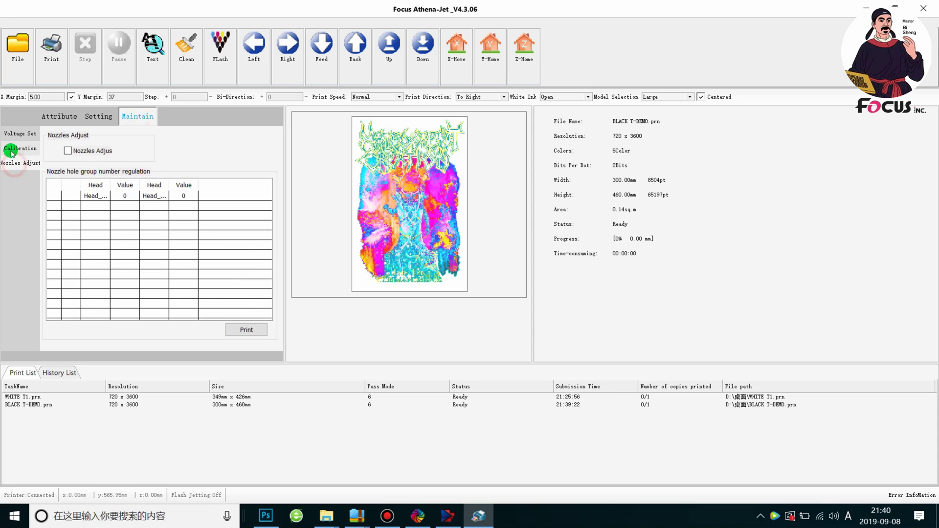
{"action": "left_click", "coordinate": [11, 150]}
{"action": "left_click", "coordinate": [98, 116]}
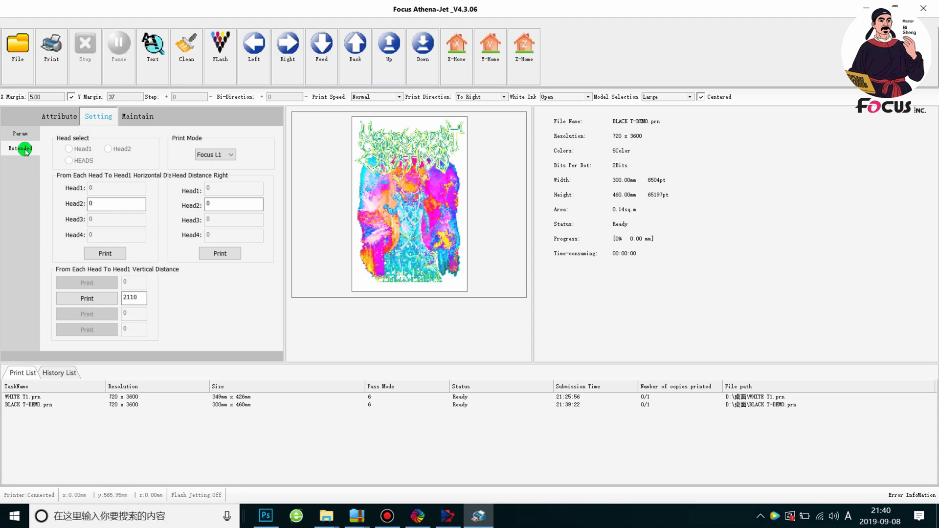
{"action": "left_click", "coordinate": [20, 134]}
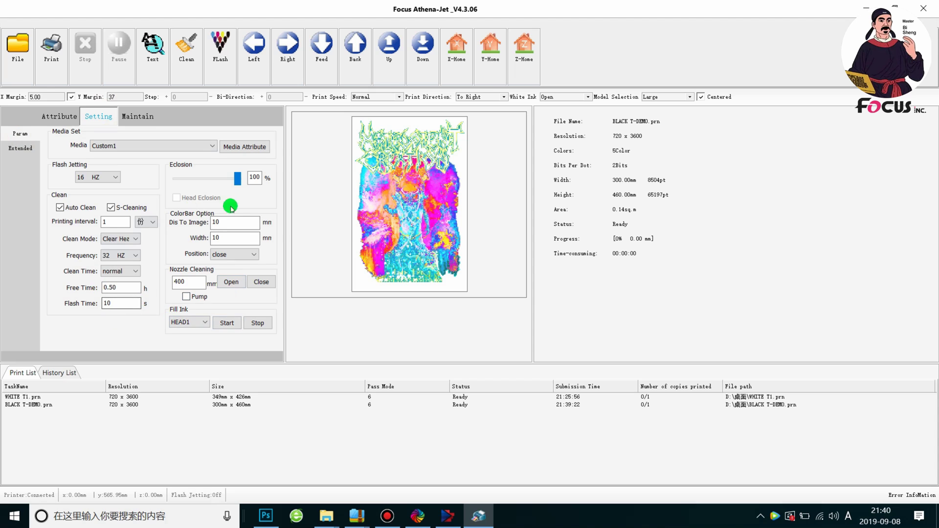
{"action": "mouse_move", "coordinate": [237, 179]}
{"action": "left_mouse_down"}
{"action": "mouse_move", "coordinate": [225, 182]}
{"action": "mouse_move", "coordinate": [243, 184]}
{"action": "left_mouse_up"}
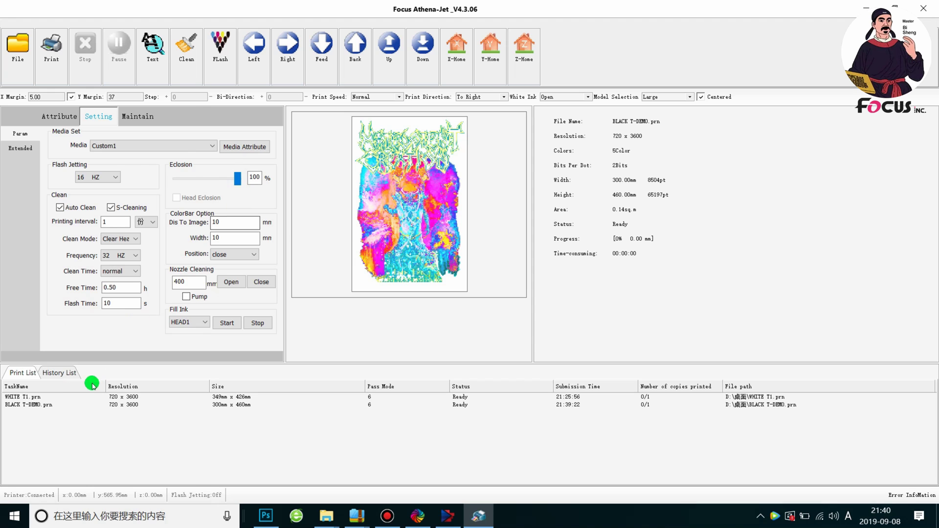
Step: Set Print Direction to To Right and White Ink to Open for the BLACK T-DEMO.prn job
{"action": "left_click", "coordinate": [71, 404]}
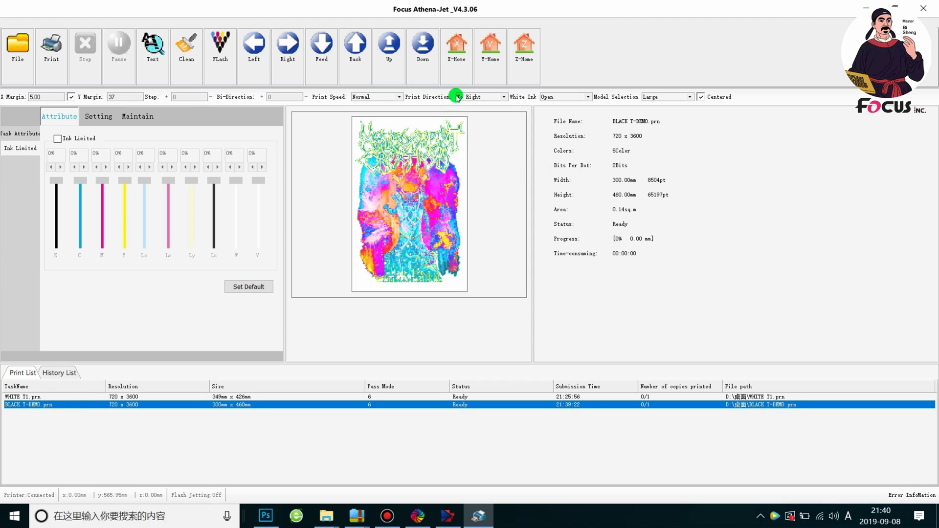
{"action": "left_click", "coordinate": [472, 97]}
{"action": "left_click", "coordinate": [478, 120]}
{"action": "left_click", "coordinate": [571, 96]}
{"action": "left_click", "coordinate": [564, 121]}
Step: Set Model Selection to Large and keep the Centered option enabled
{"action": "left_click", "coordinate": [666, 96]}
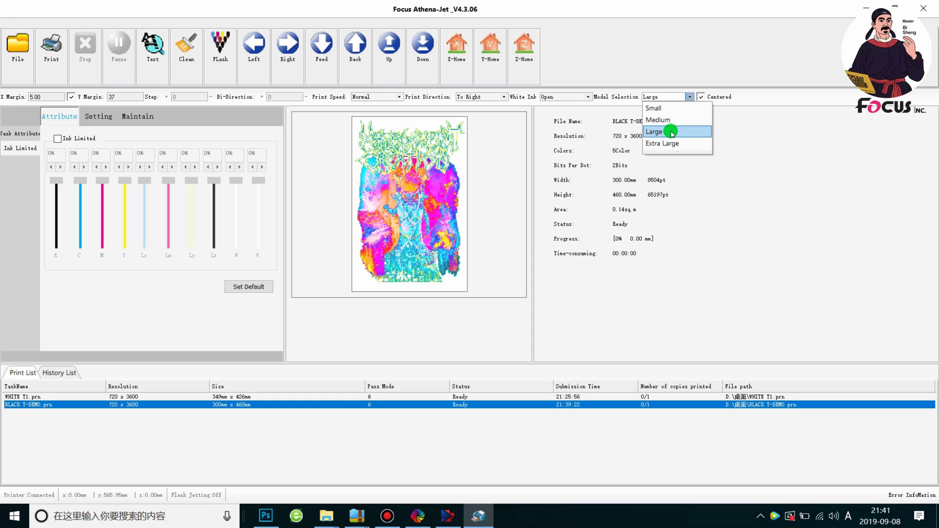
{"action": "left_click", "coordinate": [670, 132]}
{"action": "left_click", "coordinate": [706, 97]}
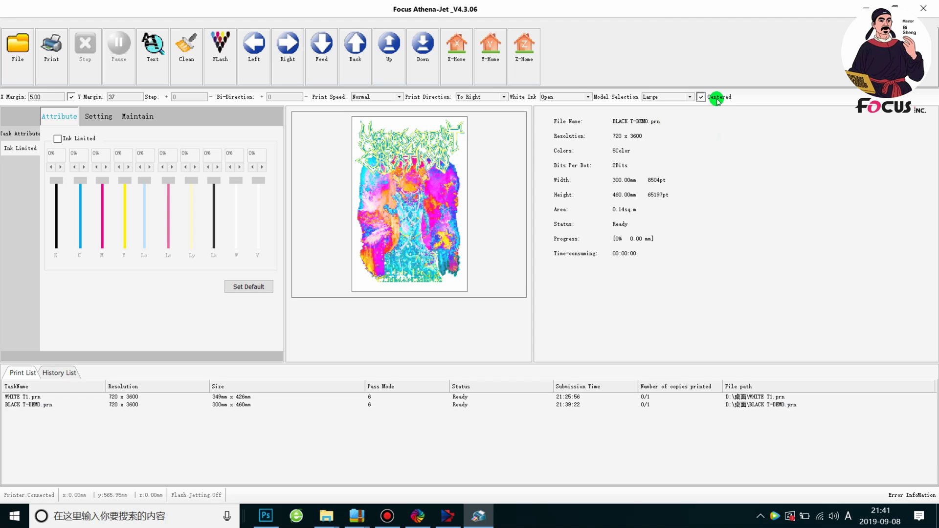
{"action": "left_click", "coordinate": [701, 98]}
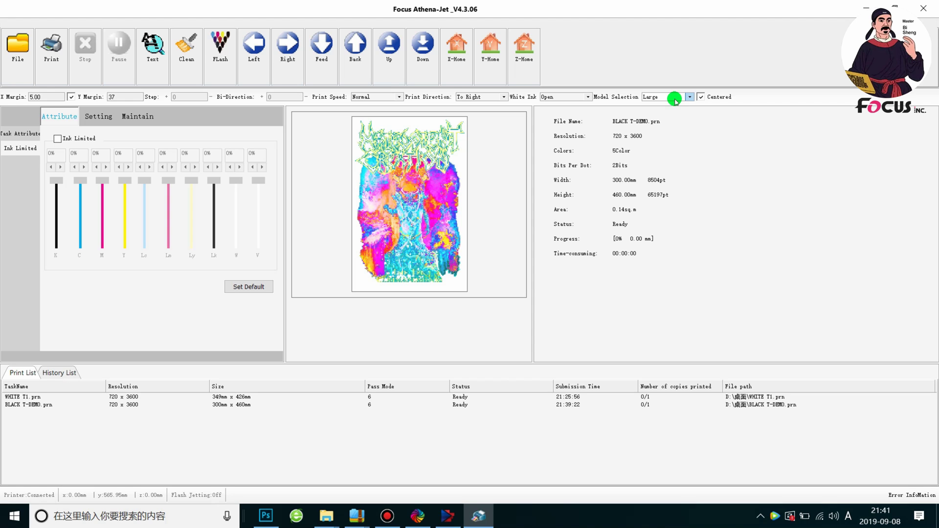
Step: Set the Y Margin to 20 and keep the margin enabled
{"action": "double_click", "coordinate": [123, 97]}
{"action": "type", "text": "20"}
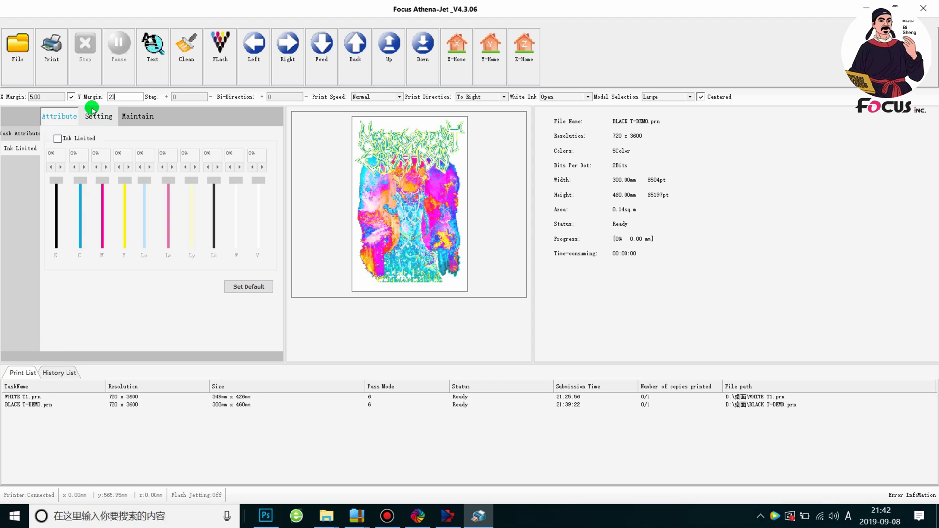
{"action": "left_click", "coordinate": [71, 96]}
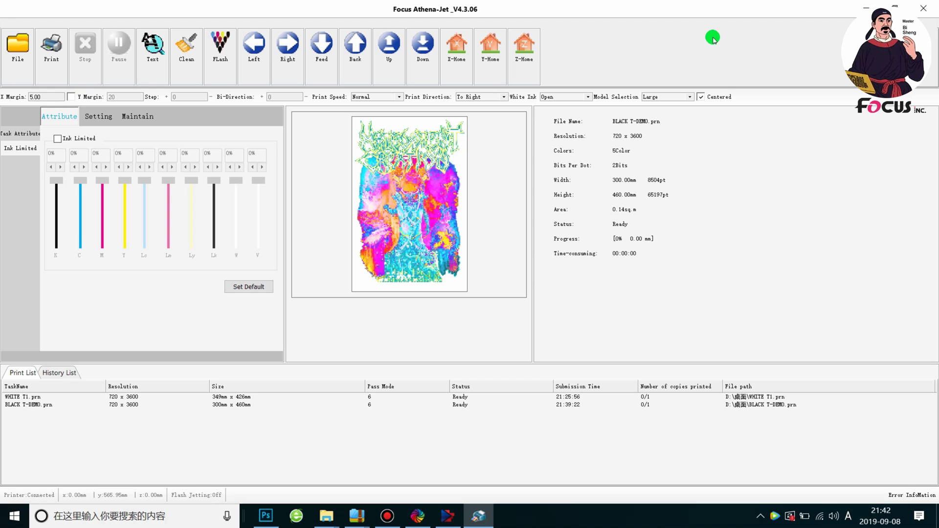
{"action": "left_click", "coordinate": [72, 98]}
Step: Set Repeat Print to 10 in the task attributes of BLACK T-DEMO.prn
{"action": "left_click", "coordinate": [97, 117]}
{"action": "left_click", "coordinate": [60, 120]}
{"action": "left_click", "coordinate": [21, 133]}
{"action": "left_click", "coordinate": [321, 156]}
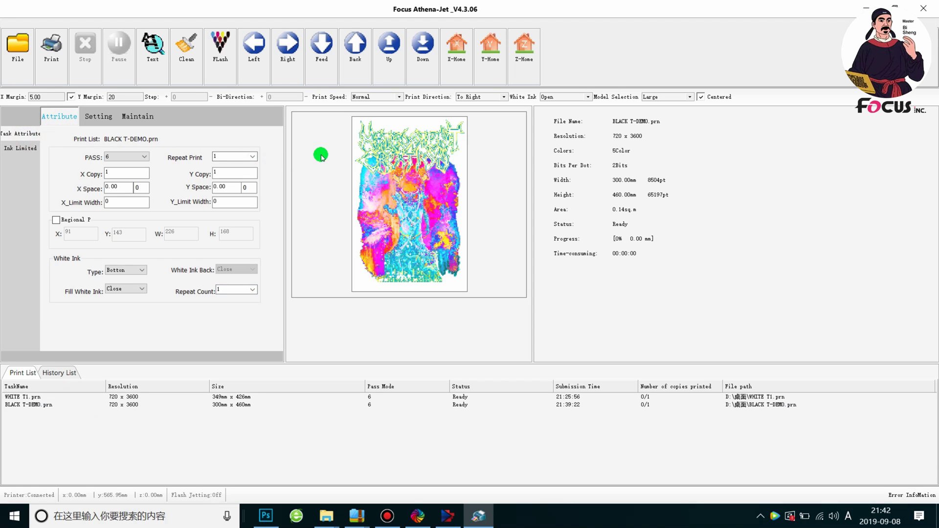
{"action": "left_click", "coordinate": [244, 155]}
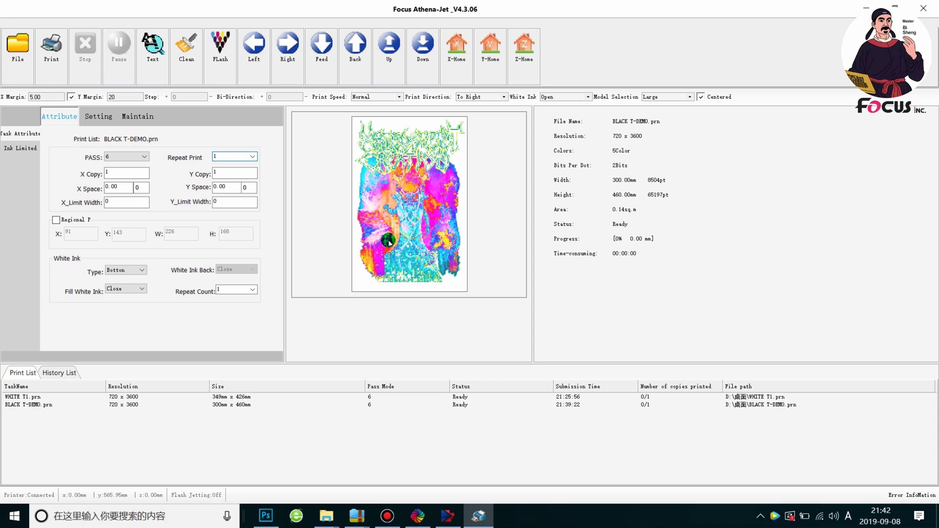
{"action": "type", "text": "0"}
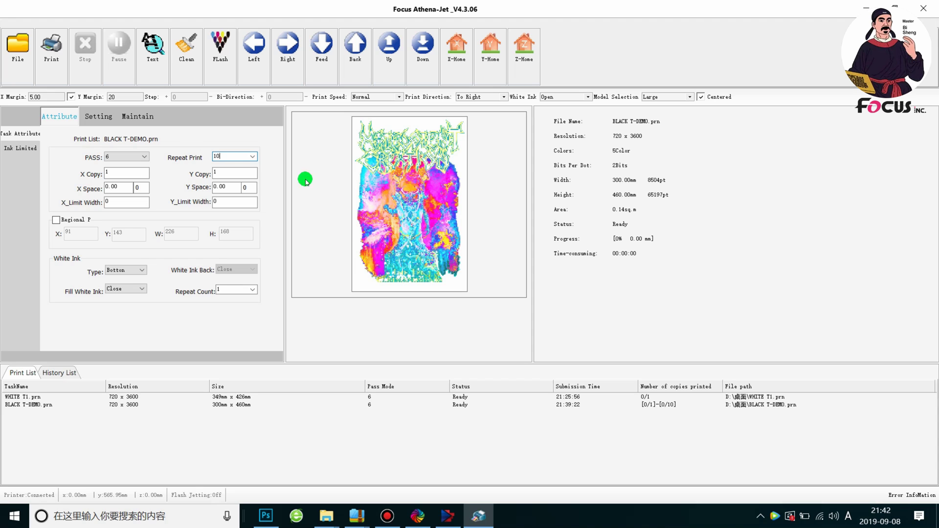
Step: Set Repeat Print back to 1 for the BLACK T-DEMO.prn job
{"action": "left_click", "coordinate": [234, 157]}
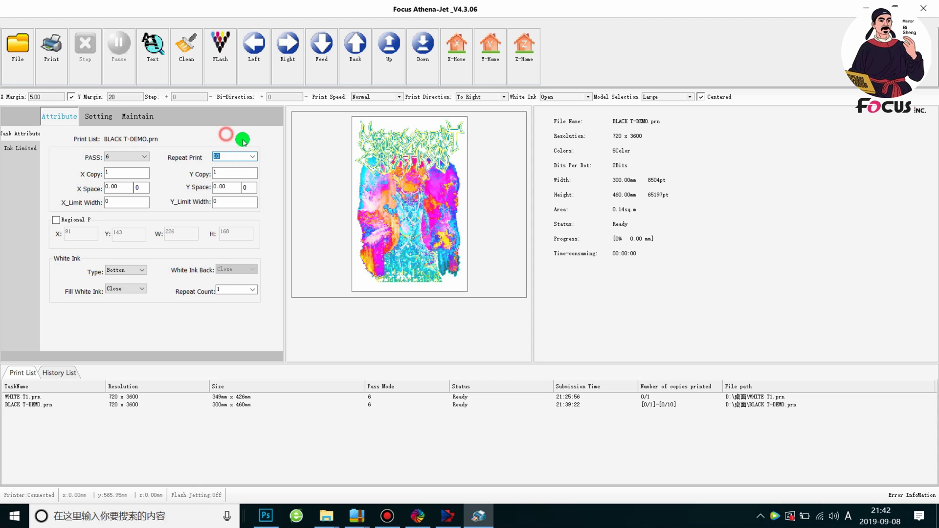
{"action": "left_click", "coordinate": [237, 156]}
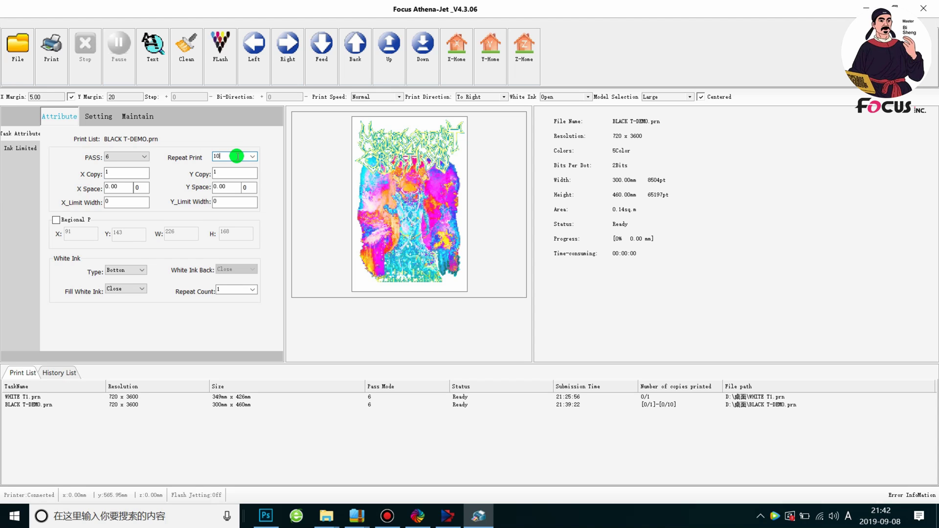
{"action": "key", "text": "BackSpace"}
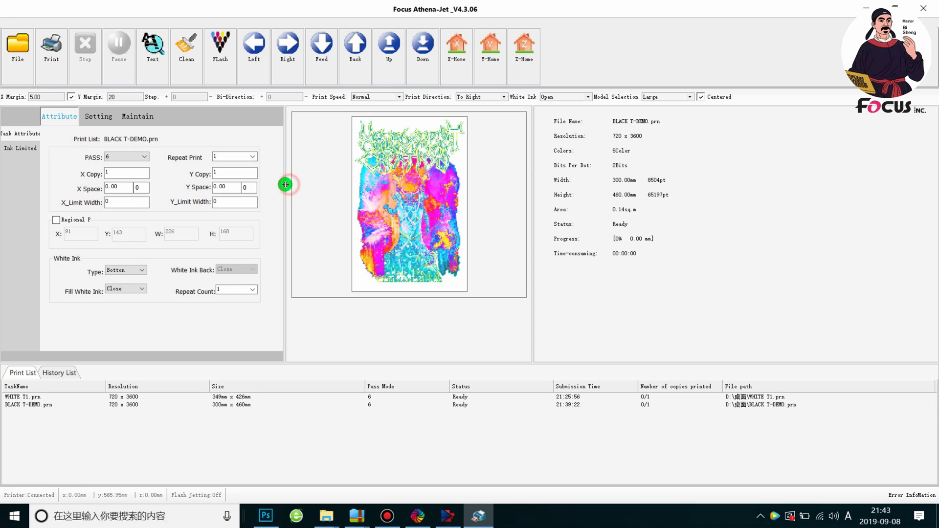
{"action": "left_click", "coordinate": [259, 140]}
{"action": "left_click", "coordinate": [115, 406]}
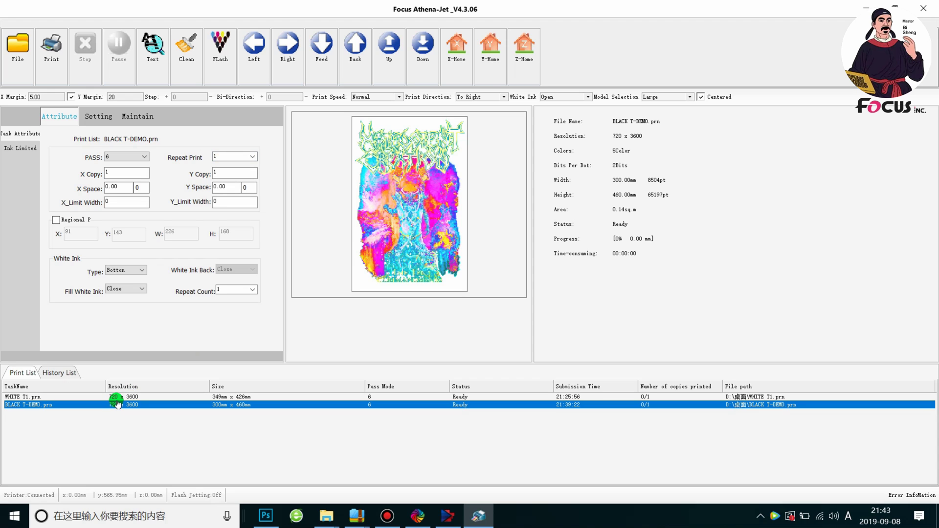
{"action": "right_click", "coordinate": [117, 404]}
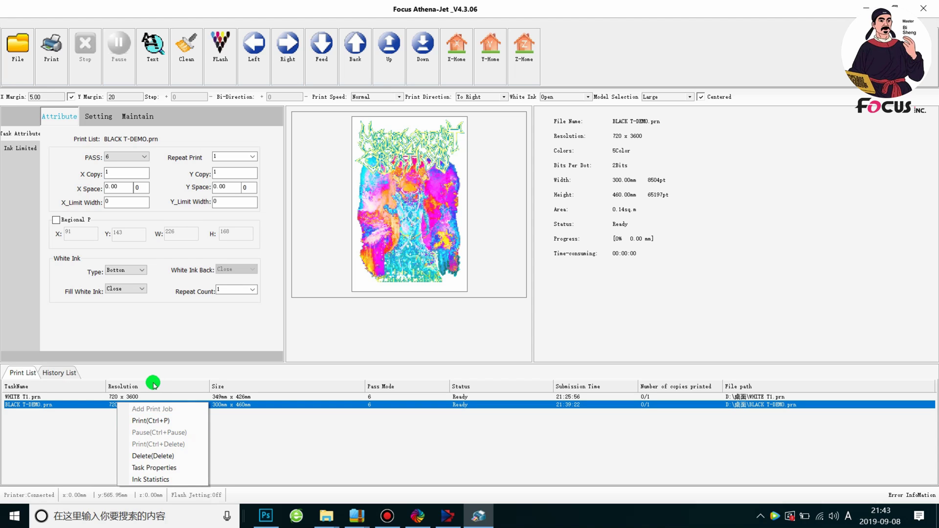
{"action": "left_click", "coordinate": [314, 432]}
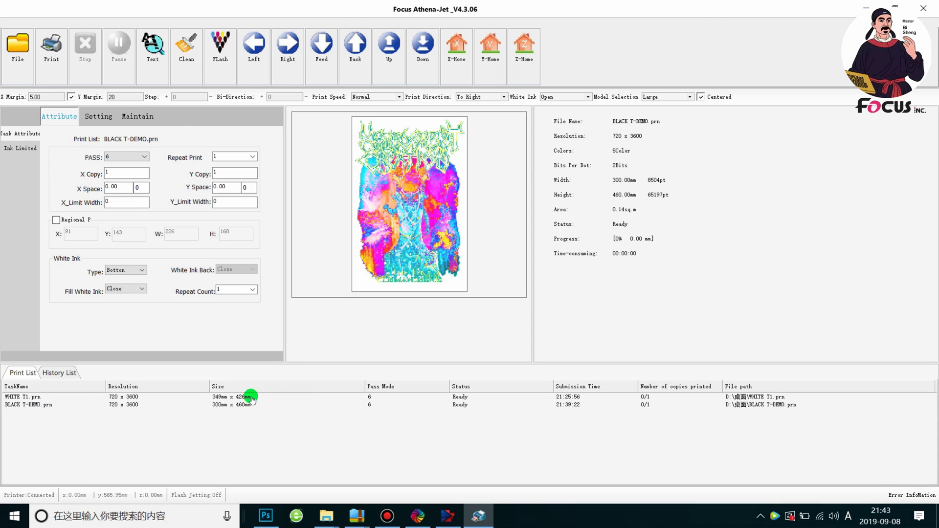
Step: Start printing the BLACK T-DEMO.prn job from the print list
{"action": "left_click", "coordinate": [240, 406]}
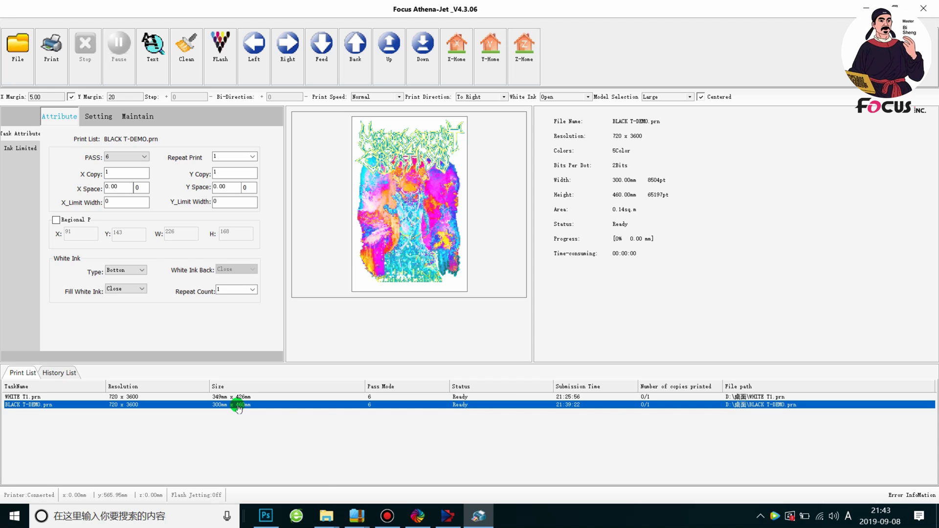
{"action": "right_click", "coordinate": [238, 407]}
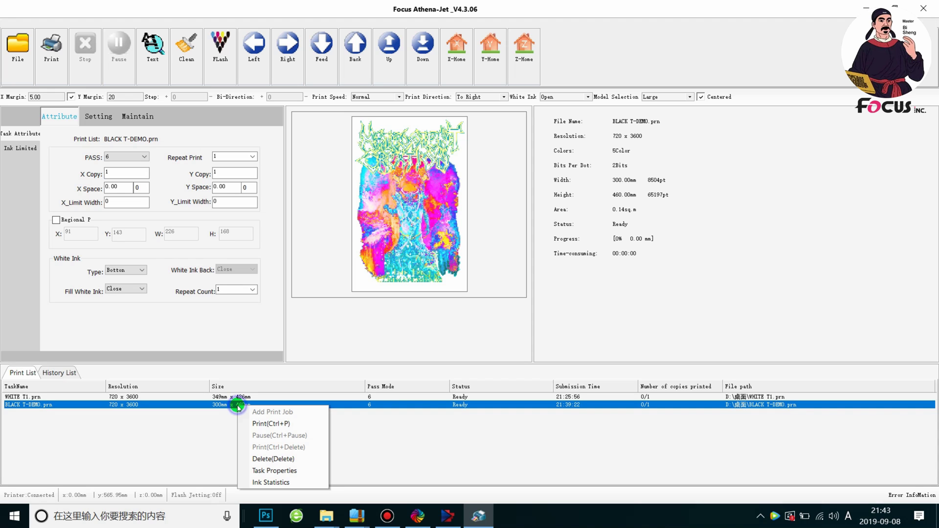
{"action": "left_click", "coordinate": [261, 424]}
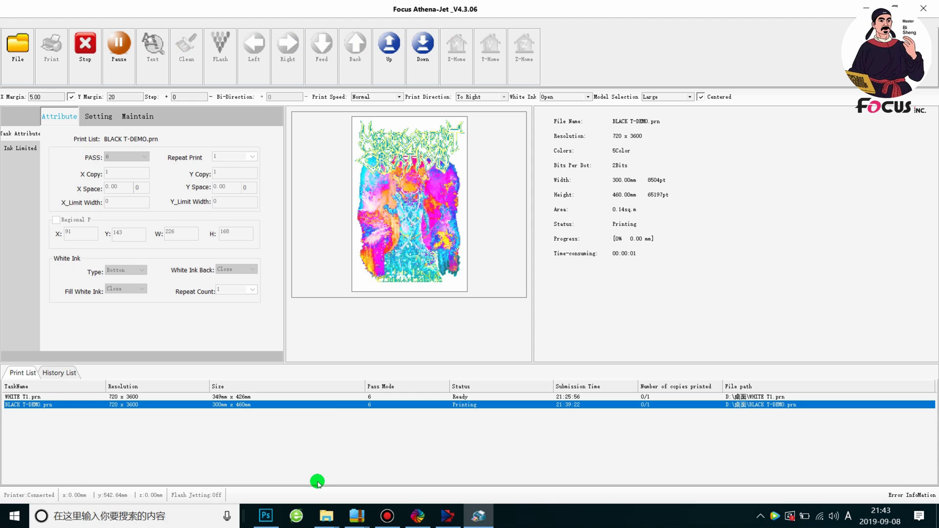